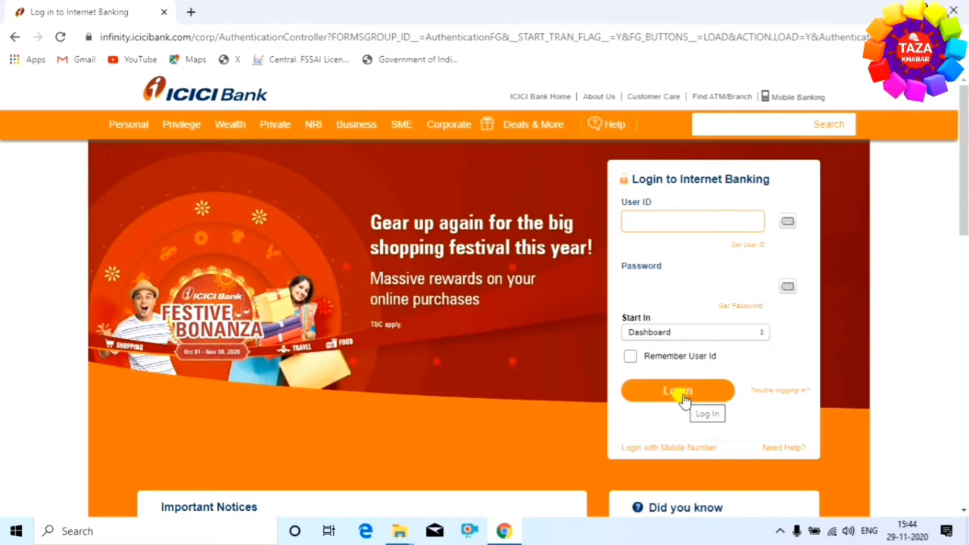
Step: Log in to ICICI Bank Internet Banking and open the customer Service Requests page
left_click(681, 393)
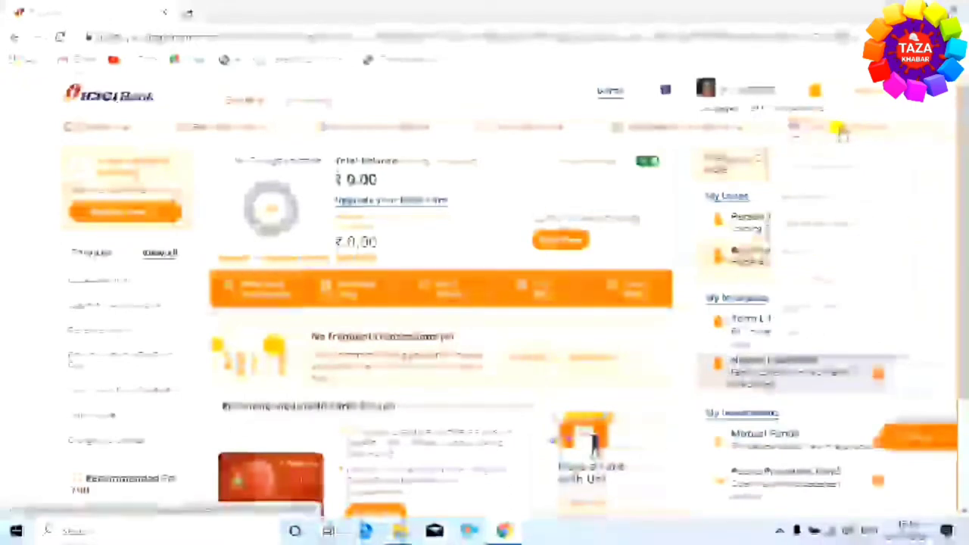
mouse_move(840, 131)
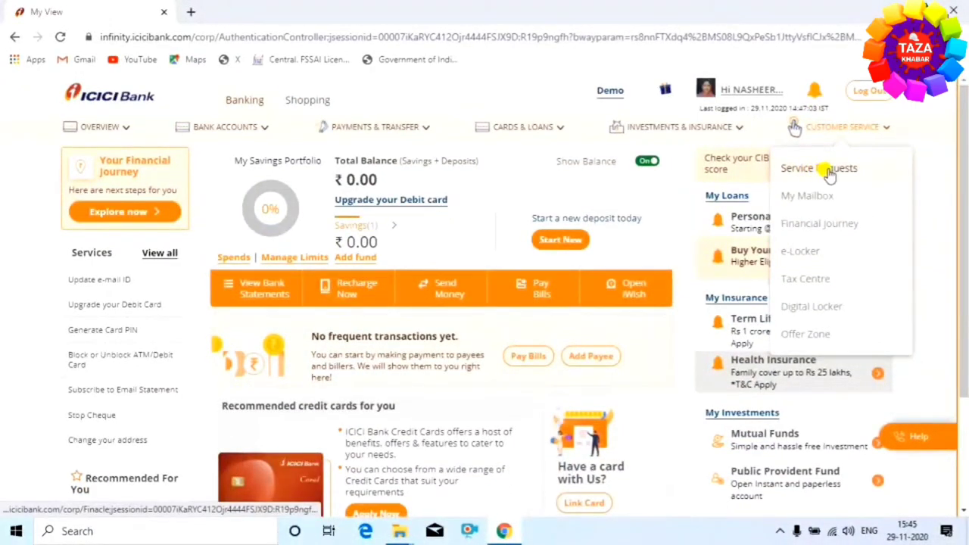
left_click(822, 171)
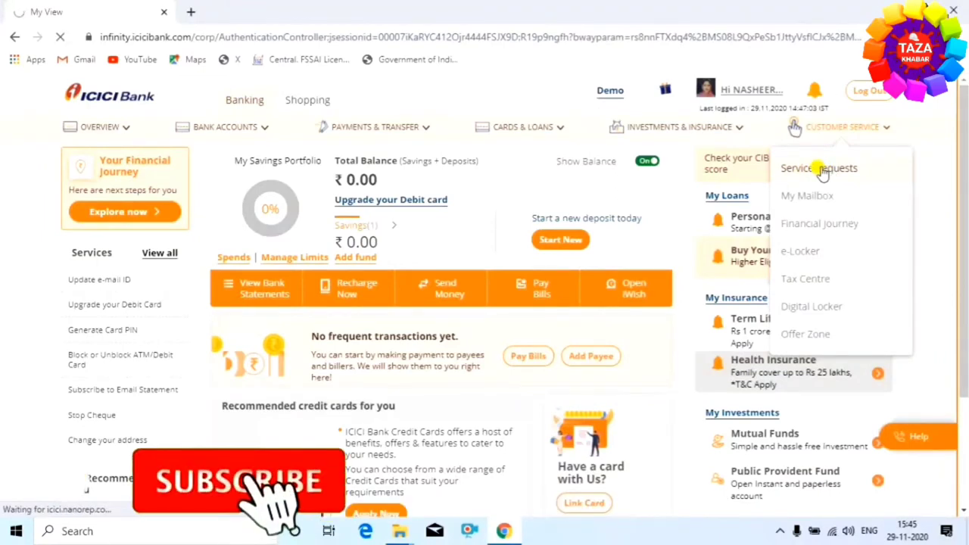
Step: Open the Address change request from the Bank Accounts service requests
scroll(249, 246, "down", 1)
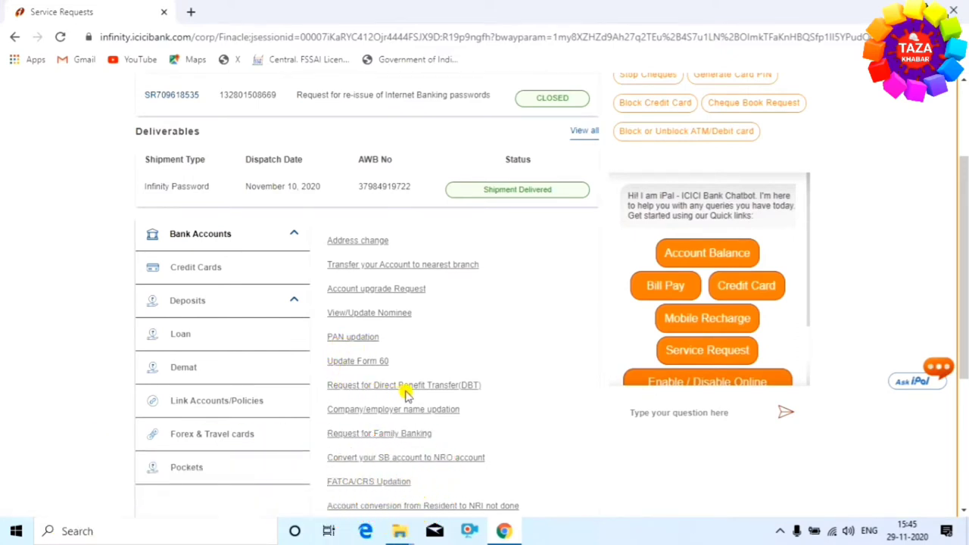
scroll(426, 390, "down", 1)
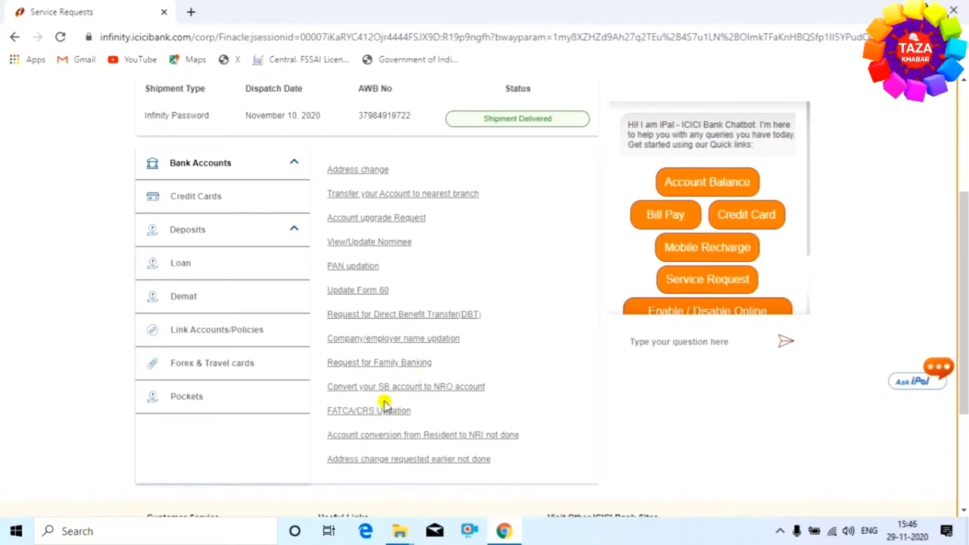
left_click(357, 173)
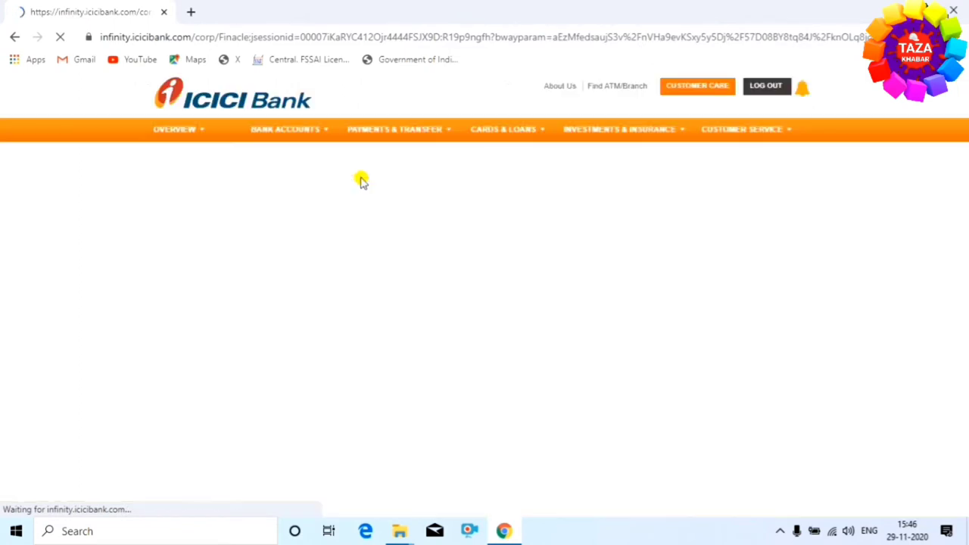
Step: Choose Aadhaar Card as the address proof document in the communication address change request
scroll(524, 305, "down", 1)
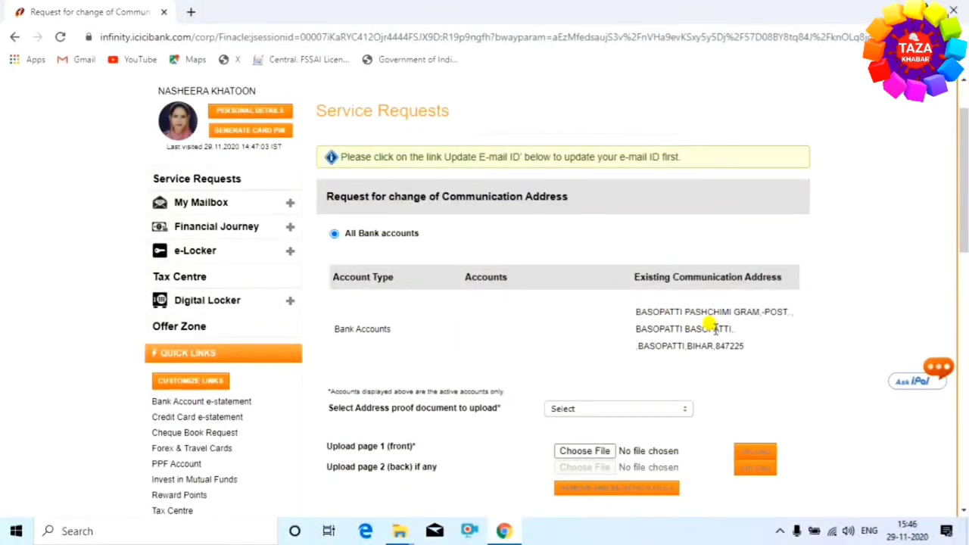
scroll(656, 309, "down", 3)
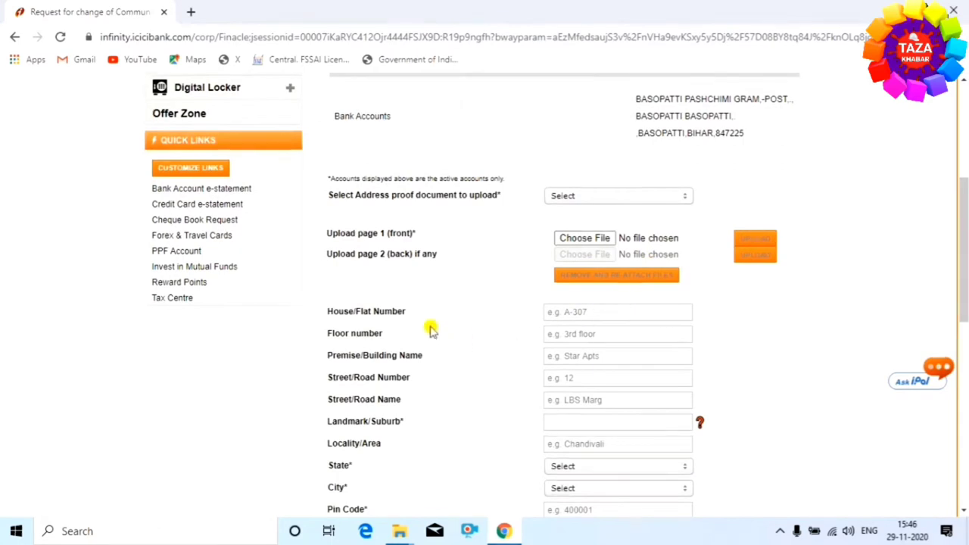
scroll(565, 302, "down", 2)
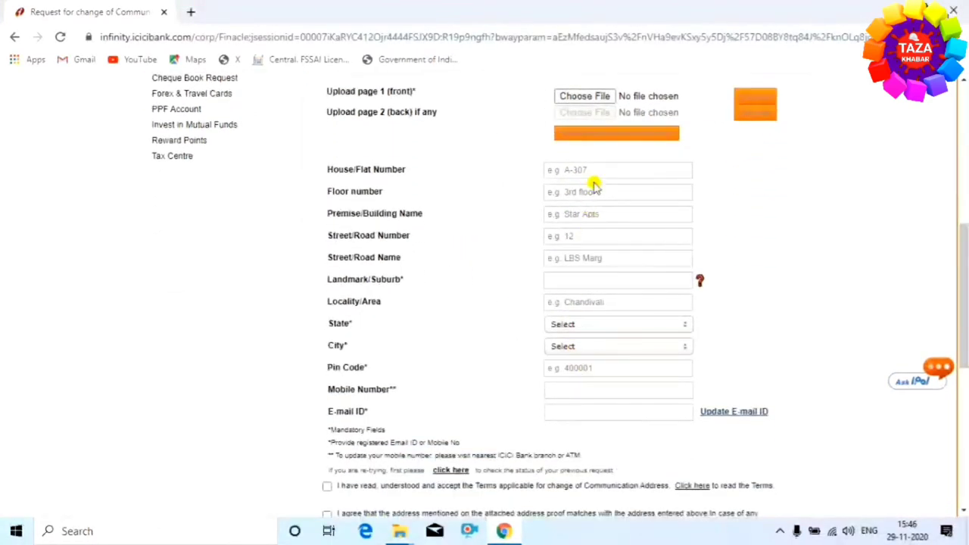
scroll(763, 319, "up", 1)
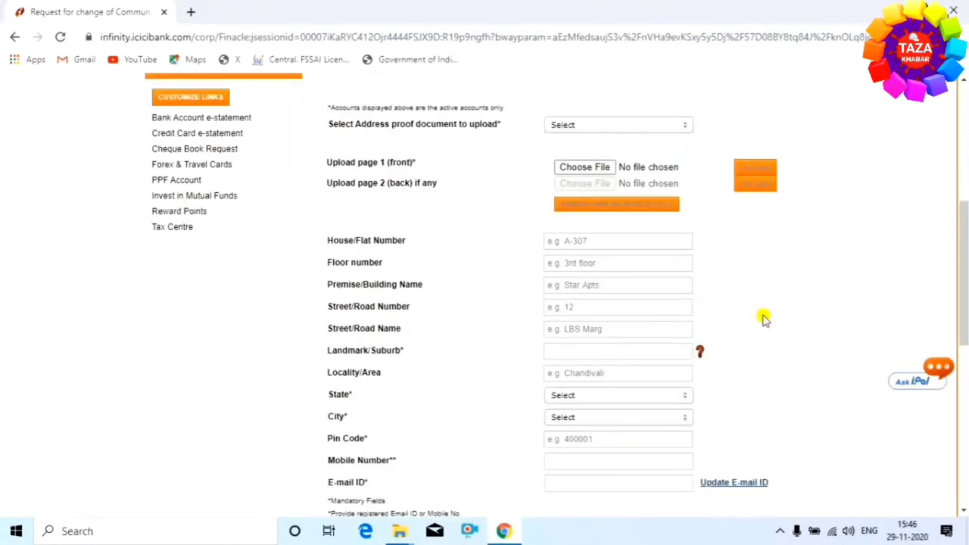
left_click(676, 128)
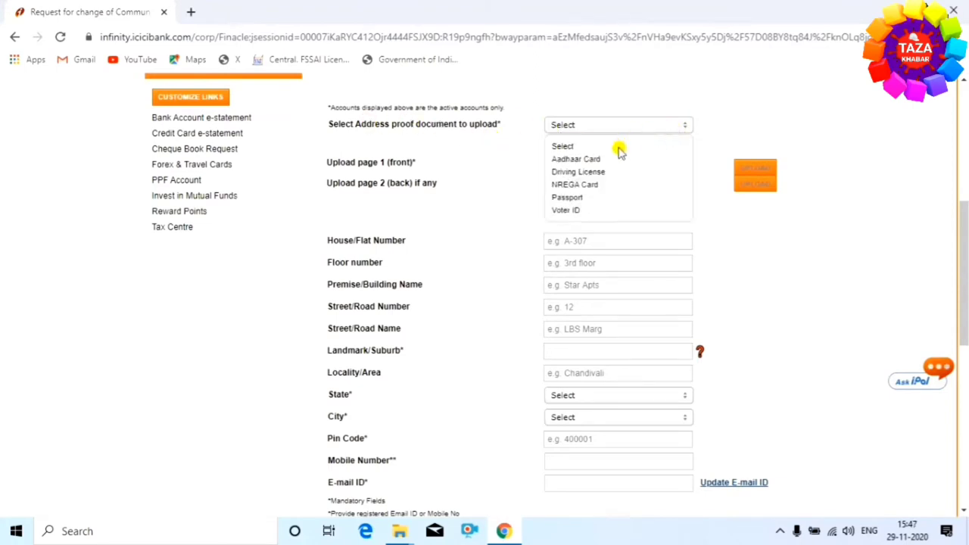
left_click(580, 160)
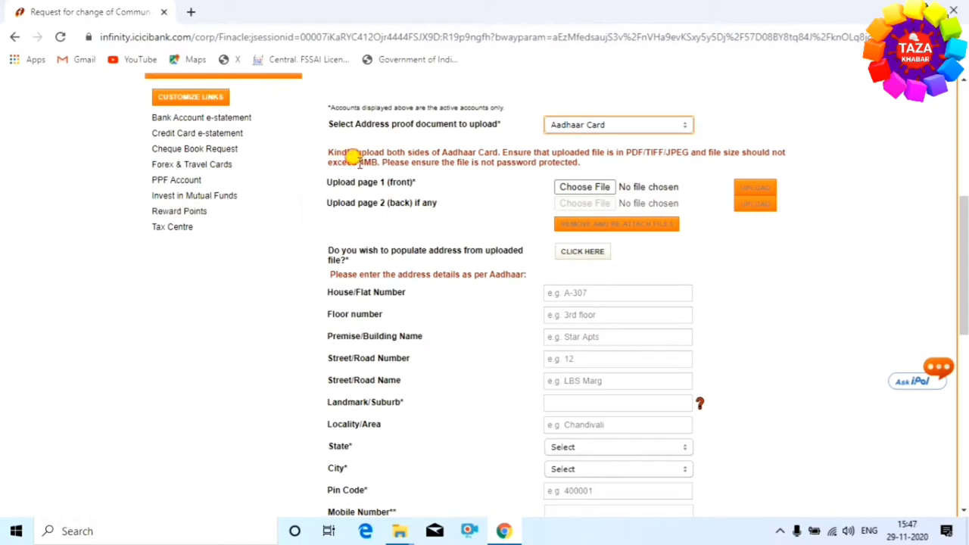
left_click(765, 286)
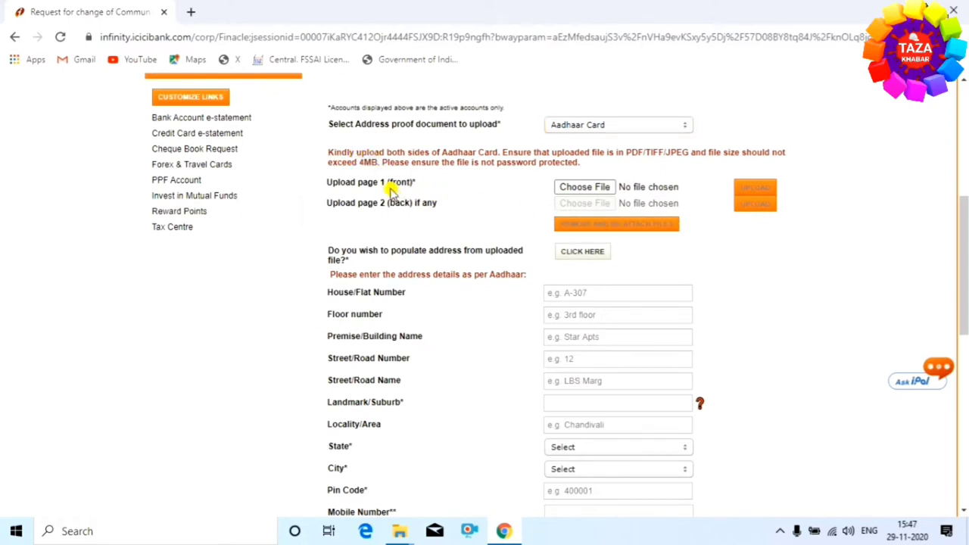
Step: Upload New Doc 2020-10-31 14.51.23_1.jpg as the front page of the Aadhaar Card and close its preview
left_click(590, 189)
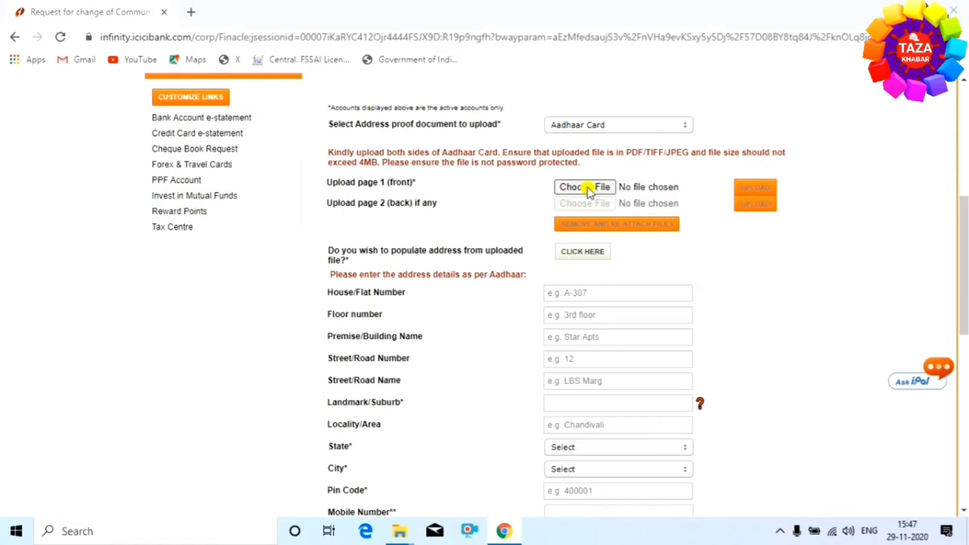
key("Escape")
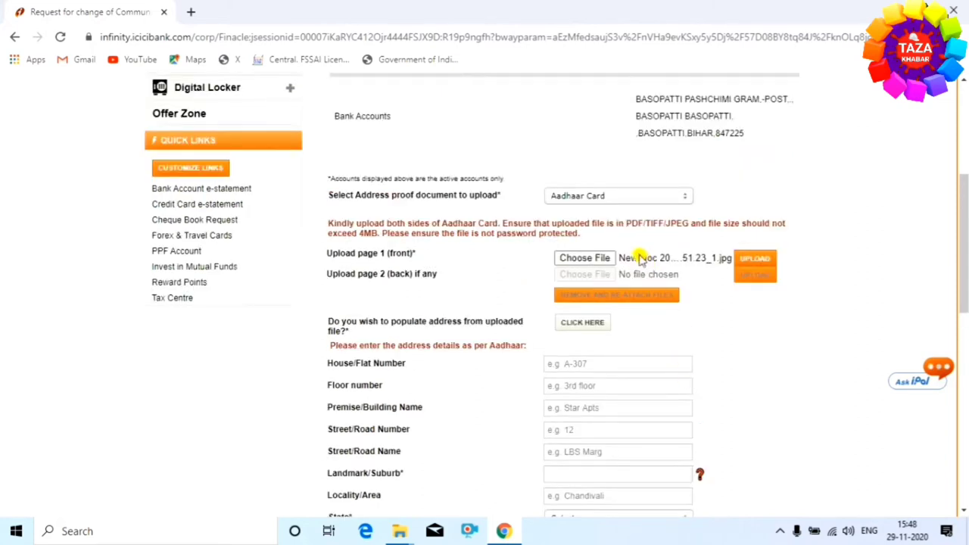
left_click(755, 260)
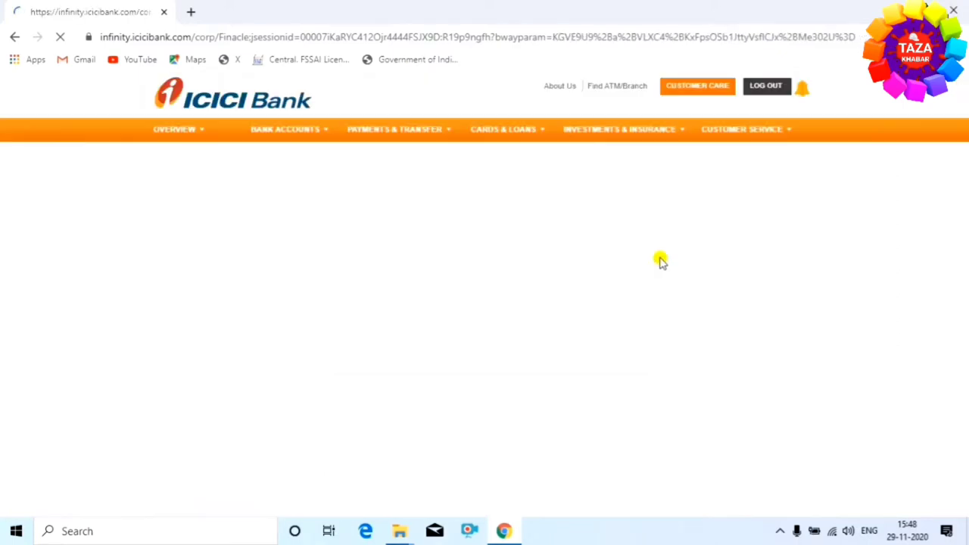
scroll(596, 296, "down", 5)
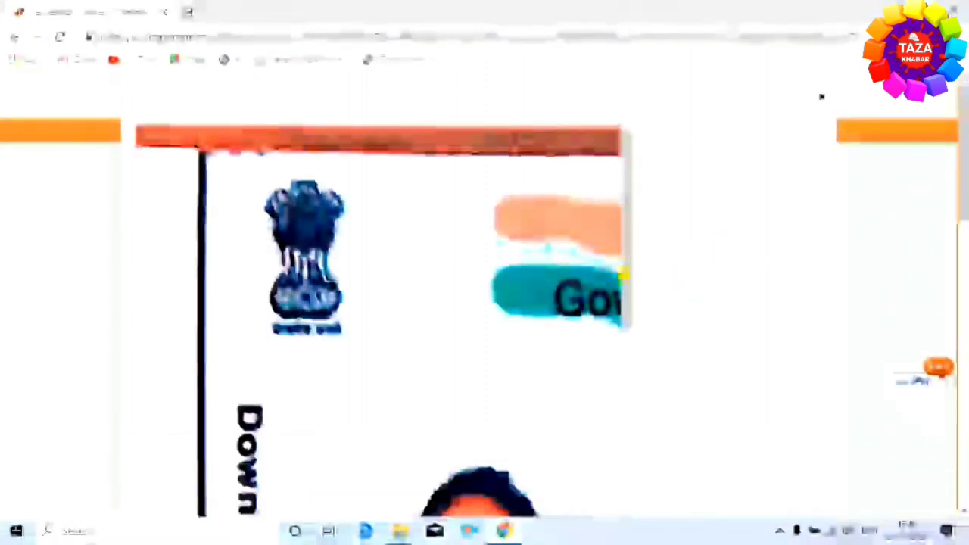
scroll(412, 369, "up", 1)
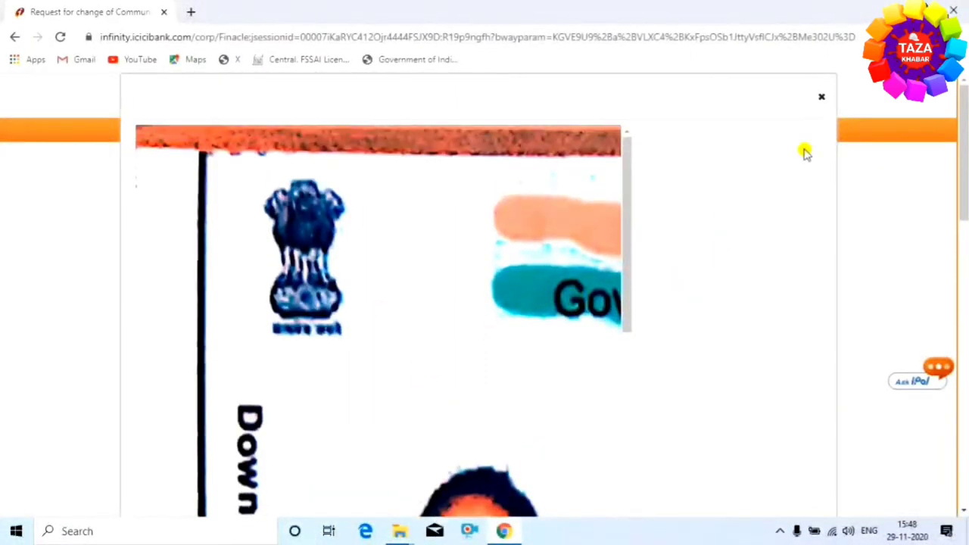
left_click(817, 103)
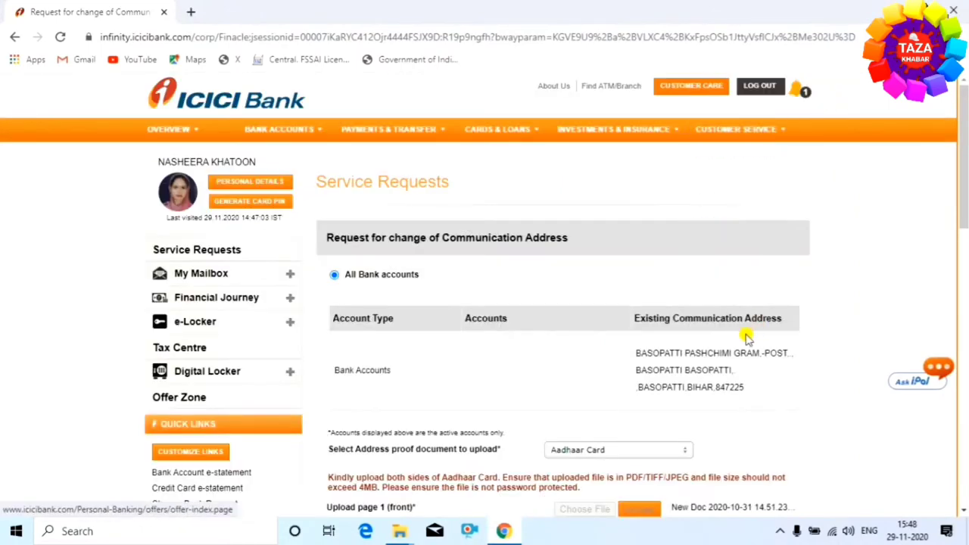
Step: Upload New Doc 2020-10-31 14.51.23_2.jpg as the back page of the Aadhaar Card
scroll(722, 399, "down", 5)
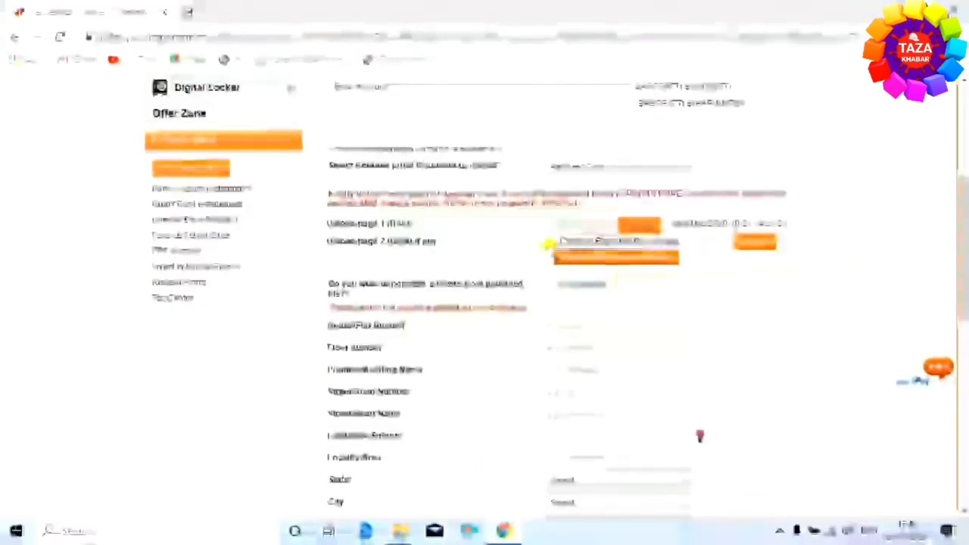
left_click(586, 241)
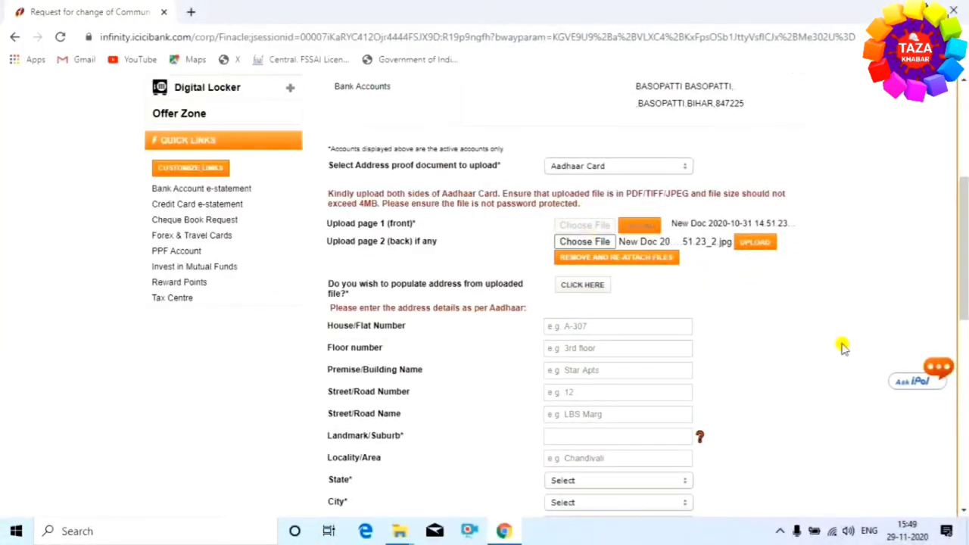
left_click(753, 247)
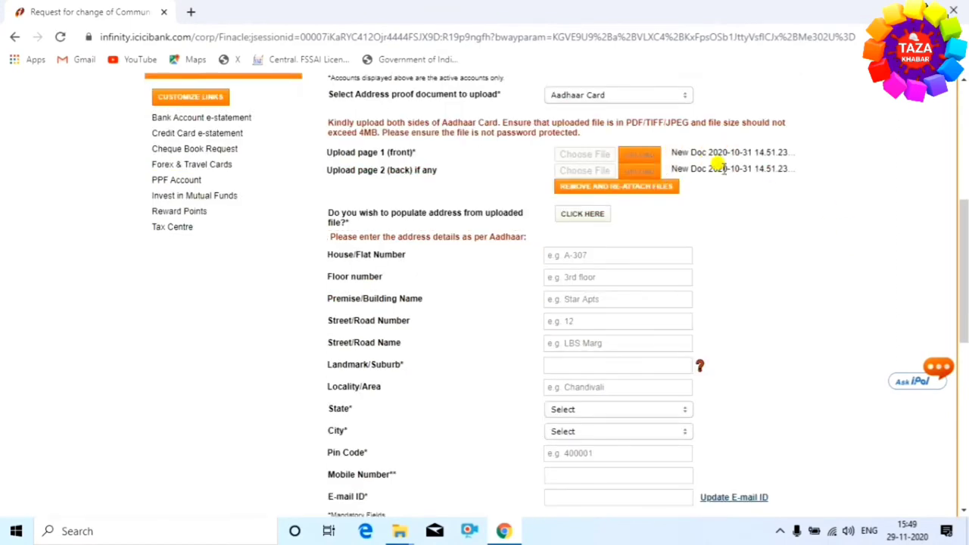
Step: Fill in the new address as per Aadhaar, including its state, city and pin code, and enter the mobile number
scroll(659, 174, "down", 1)
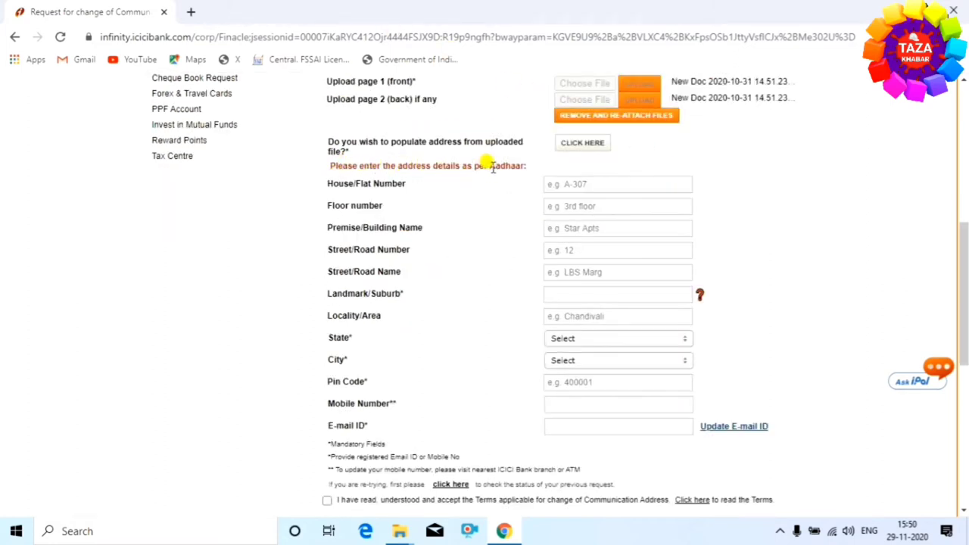
left_click_drag(474, 166, 520, 168)
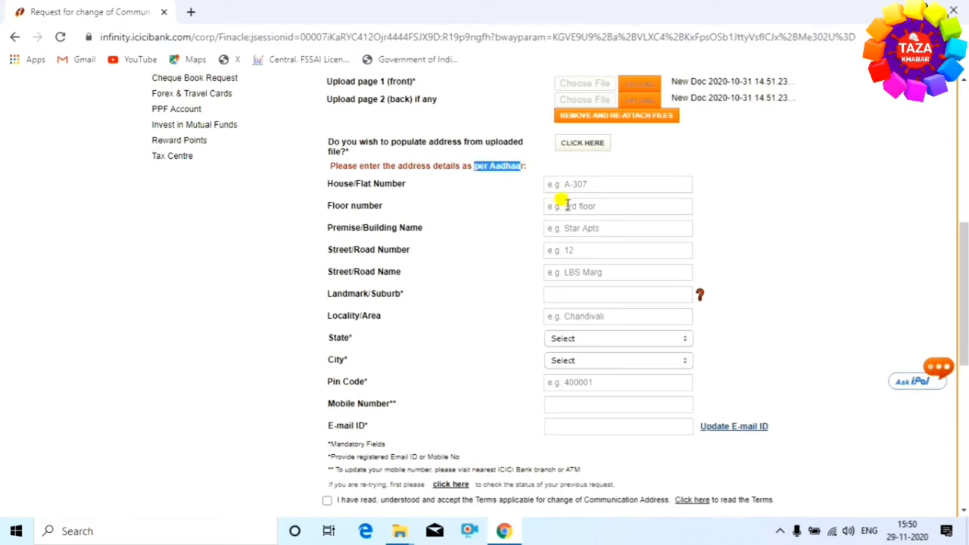
left_click(733, 201)
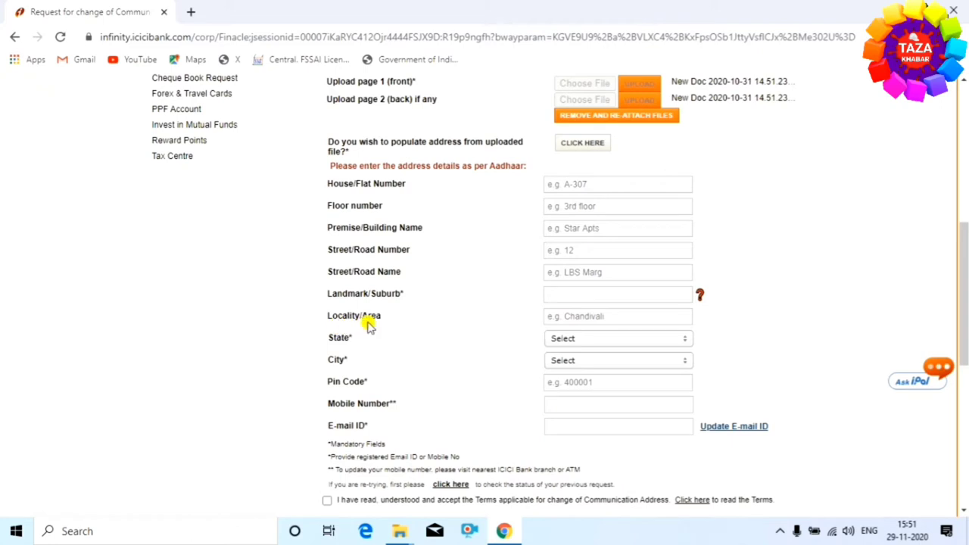
left_click(620, 340)
left_click(577, 423)
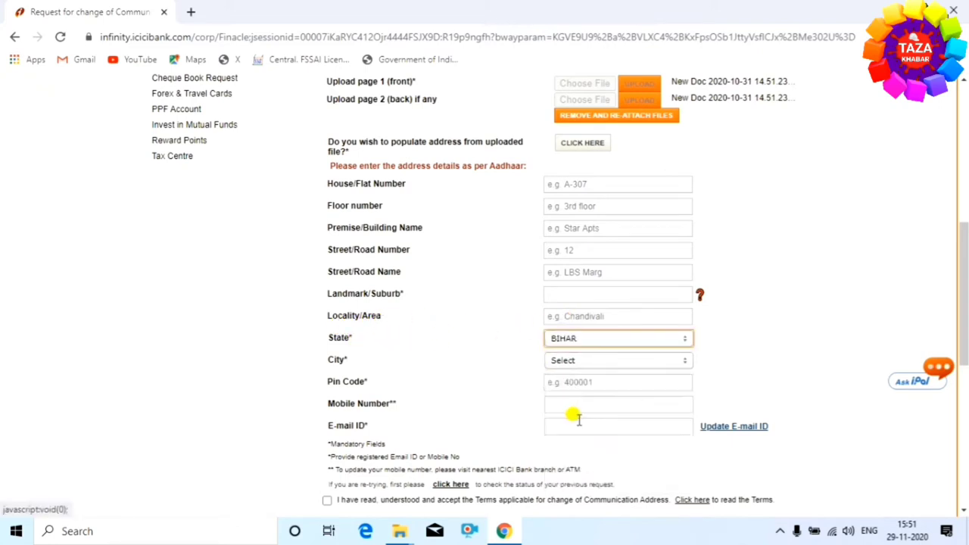
left_click(588, 366)
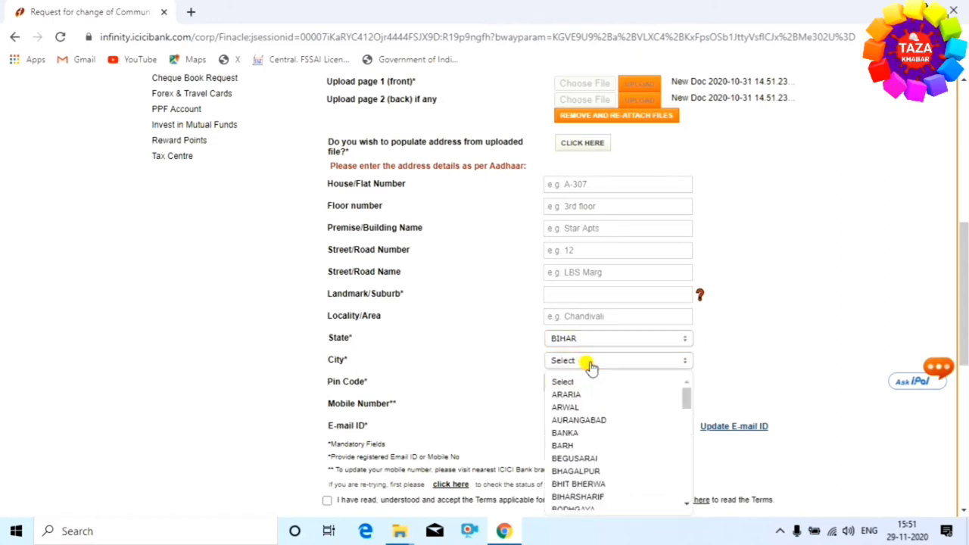
left_click(575, 471)
Step: Accept the terms and the address-match declaration, and submit the new address from its final preview
scroll(585, 454, "down", 2)
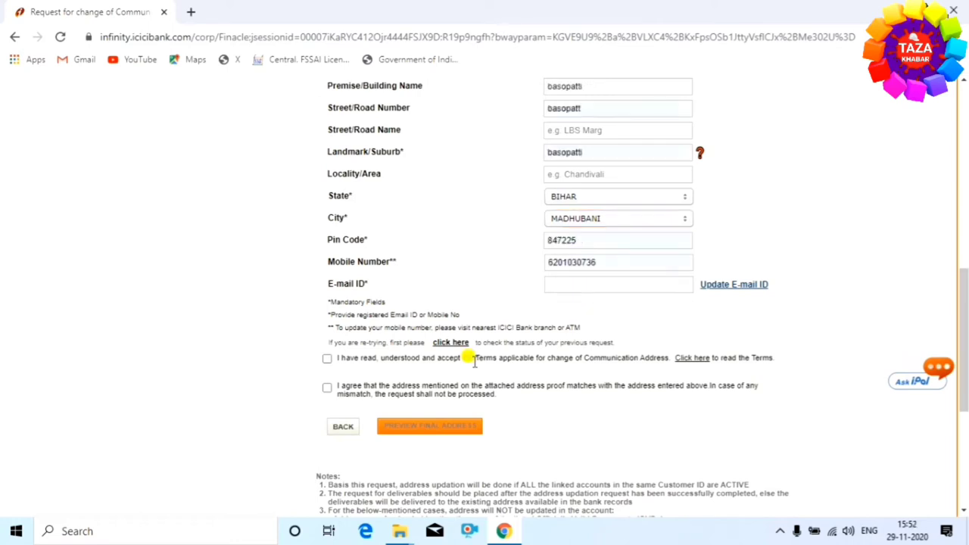
left_click(327, 387)
left_click(447, 438)
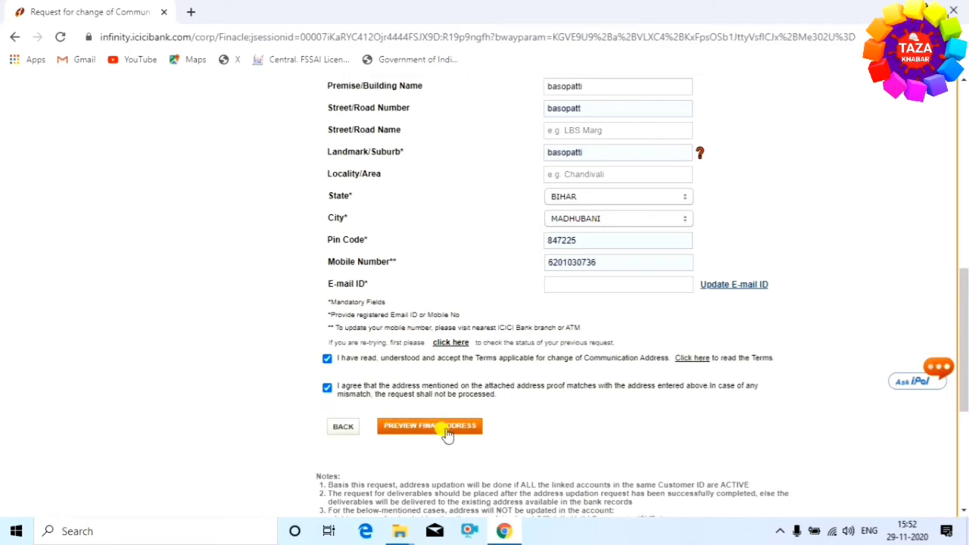
left_click(445, 430)
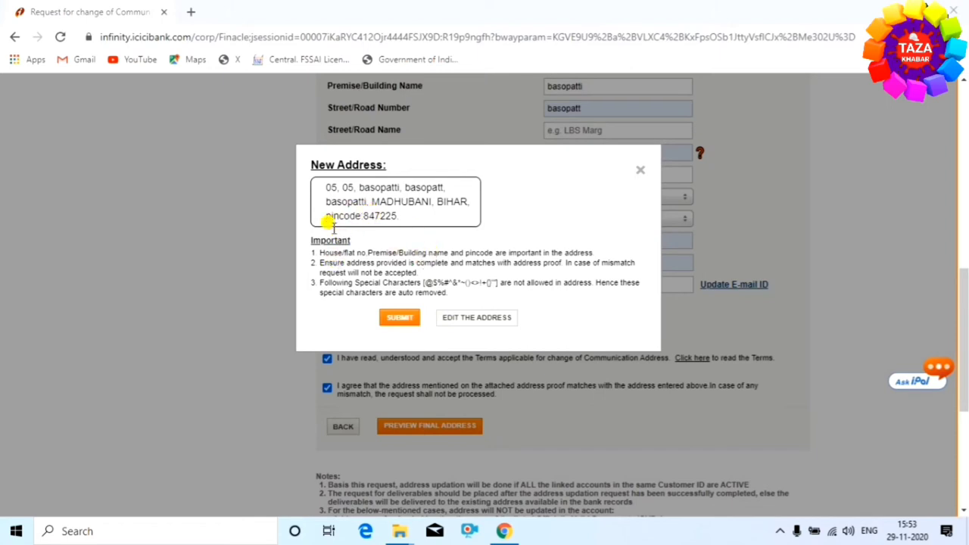
left_click(397, 320)
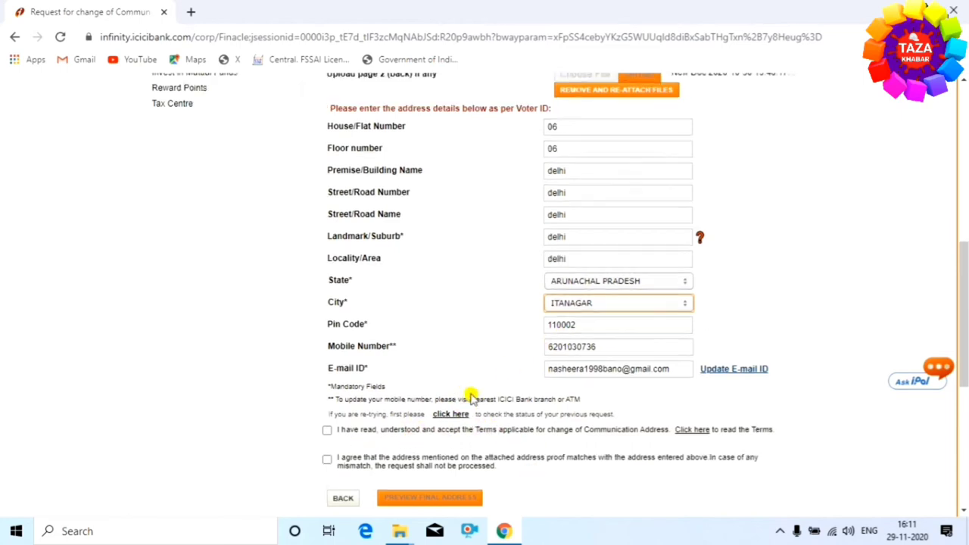
scroll(458, 402, "up", 5)
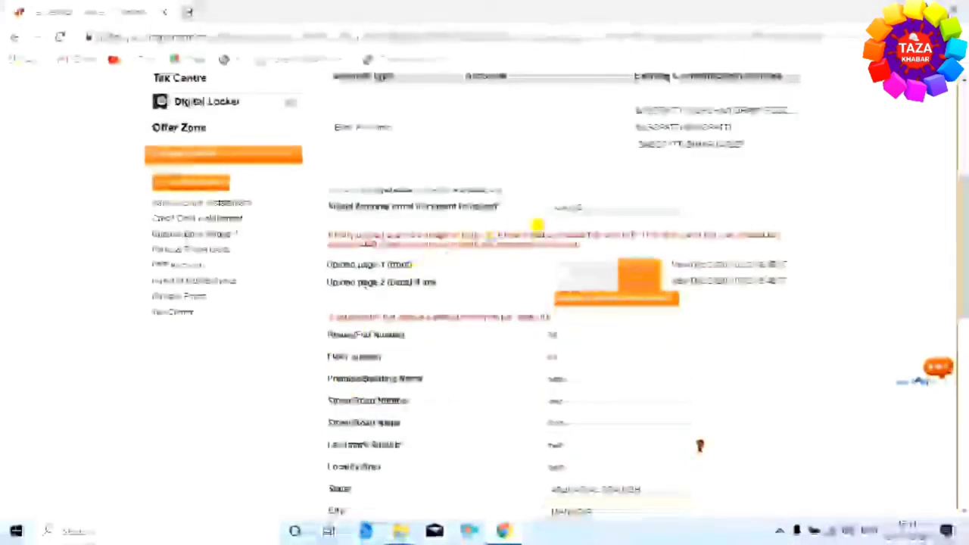
scroll(752, 380, "up", 2)
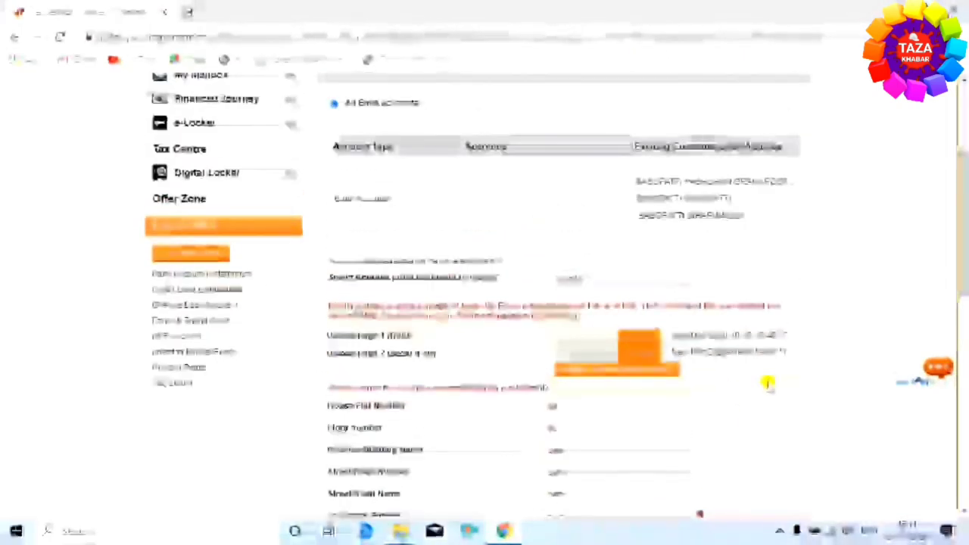
scroll(767, 382, "up", 2)
scroll(768, 382, "up", 3)
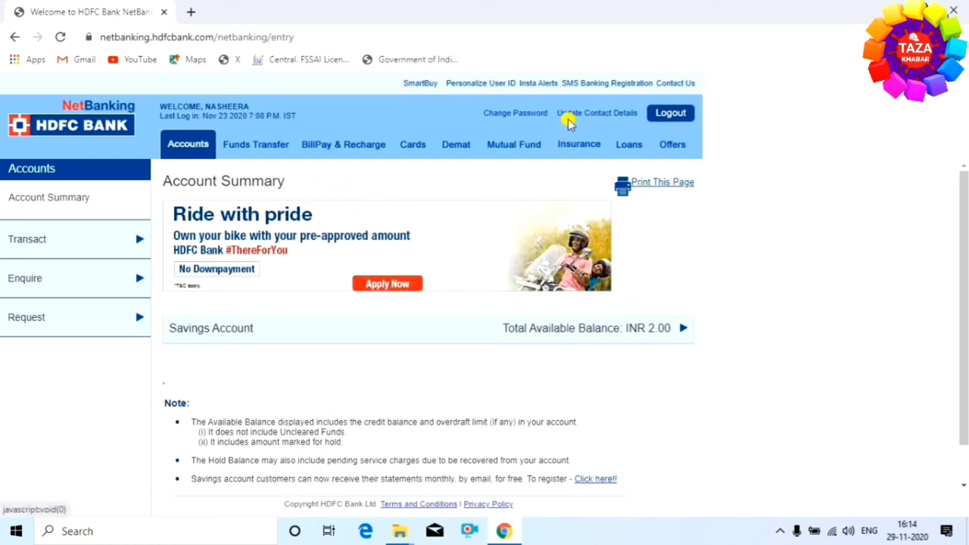
Step: Go to the contact details, choose to update the address, and proceed to the Address Change Screen form
left_click(610, 115)
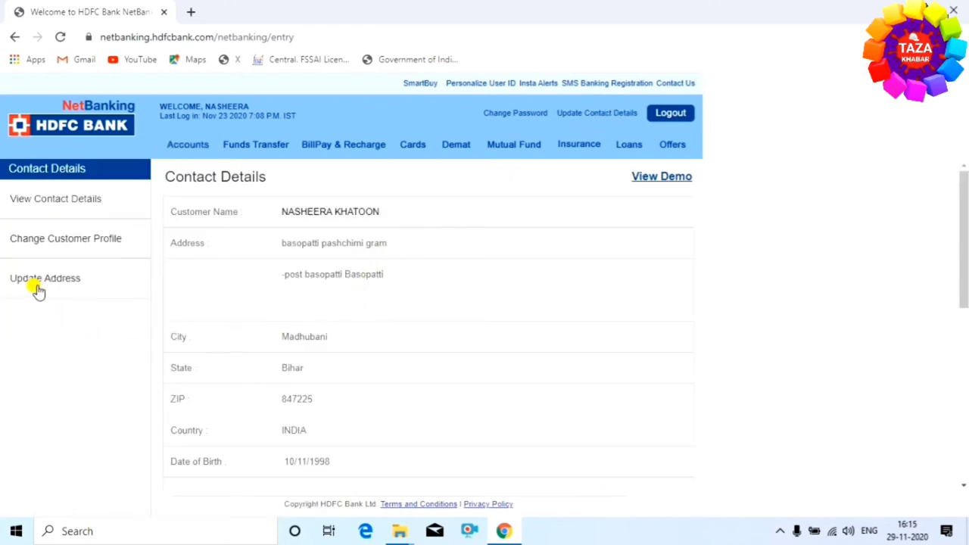
left_click(65, 286)
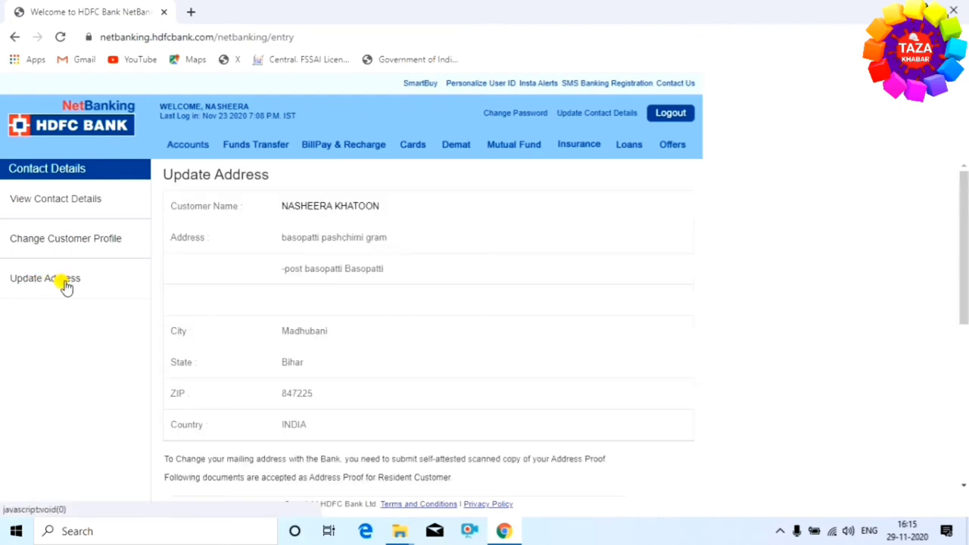
scroll(346, 353, "down", 4)
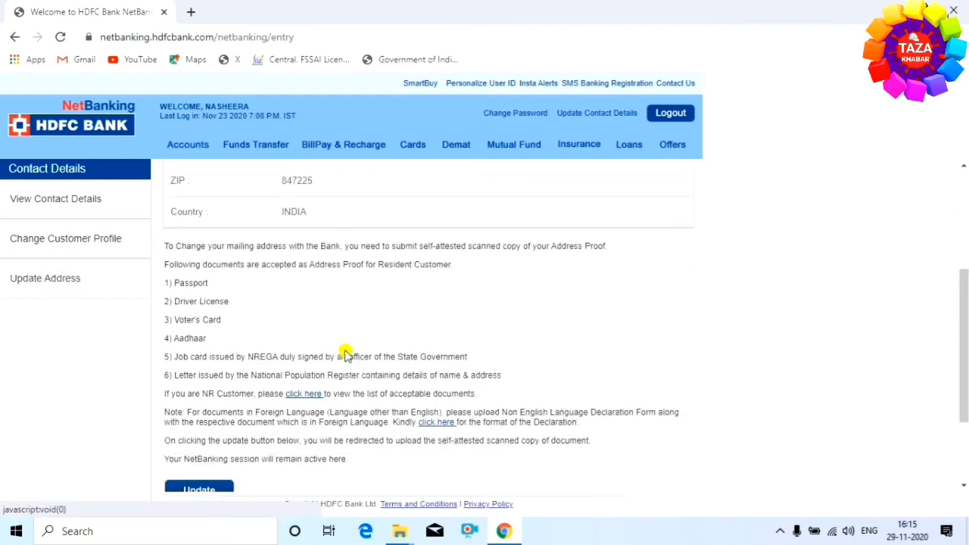
left_click(202, 421)
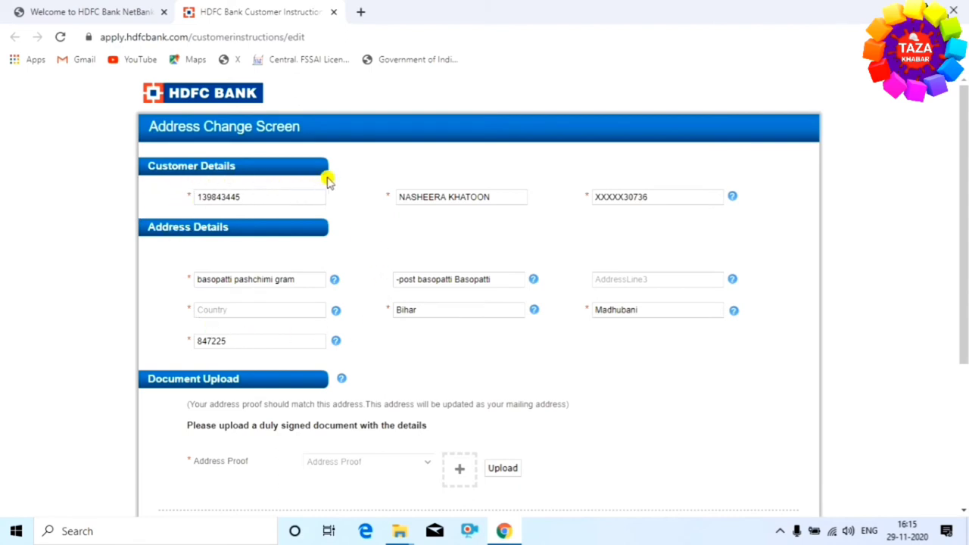
Step: Select Aadhaar Card as the address proof, attach the scanned Aadhaar image, and upload it
scroll(350, 202, "down", 1)
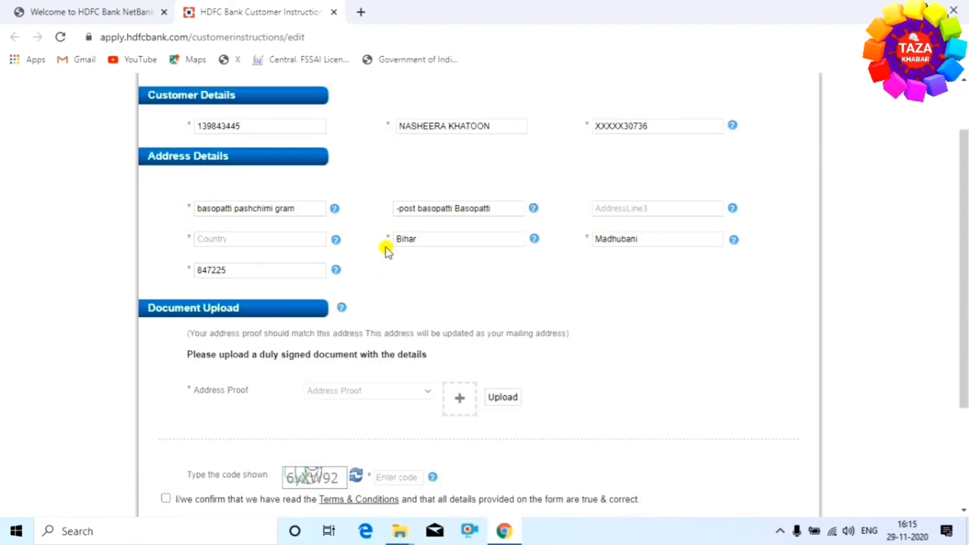
left_click(416, 397)
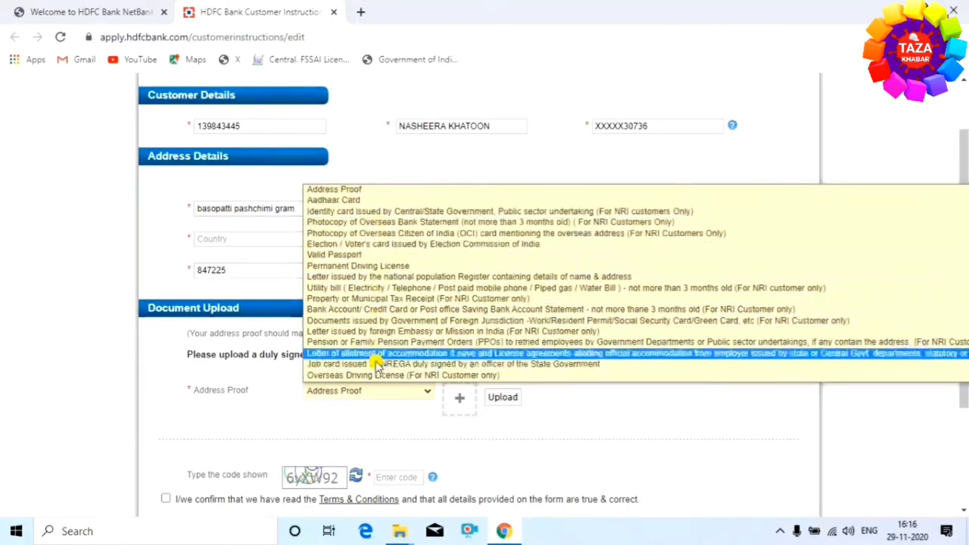
left_click(337, 200)
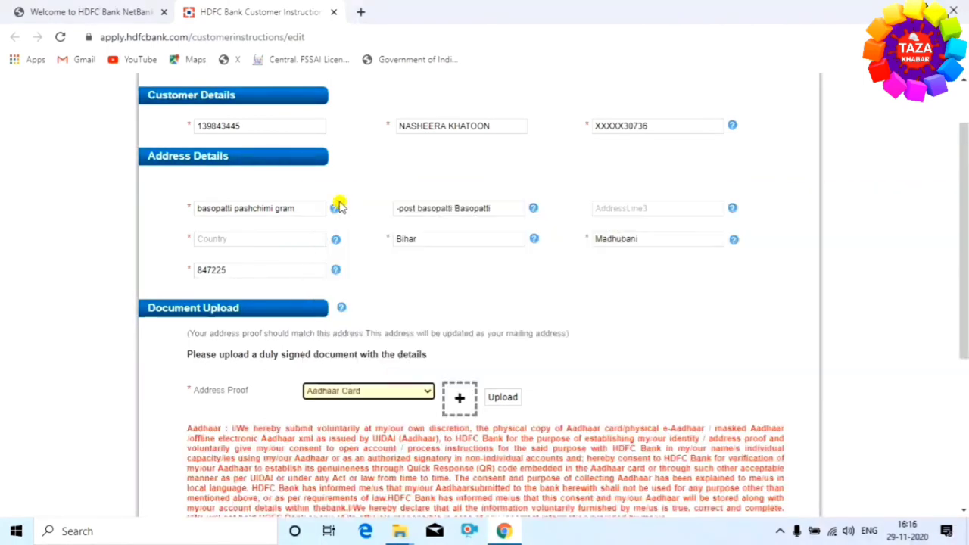
left_click(459, 399)
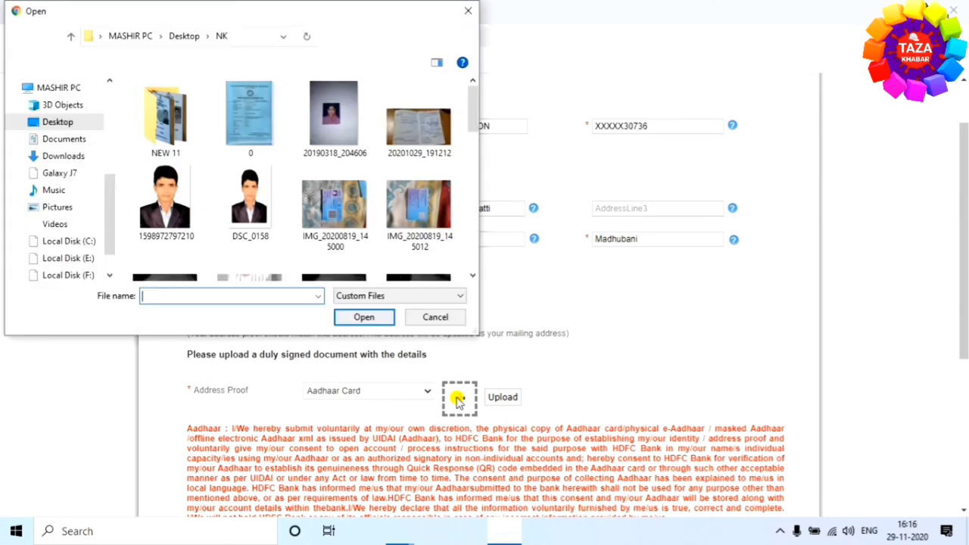
key("Escape")
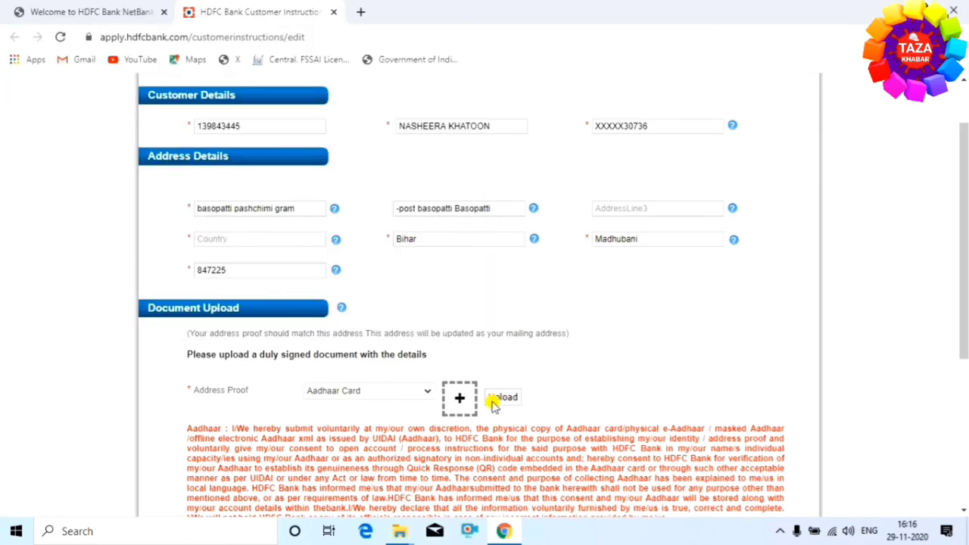
scroll(496, 395, "down", 2)
scroll(648, 409, "up", 2)
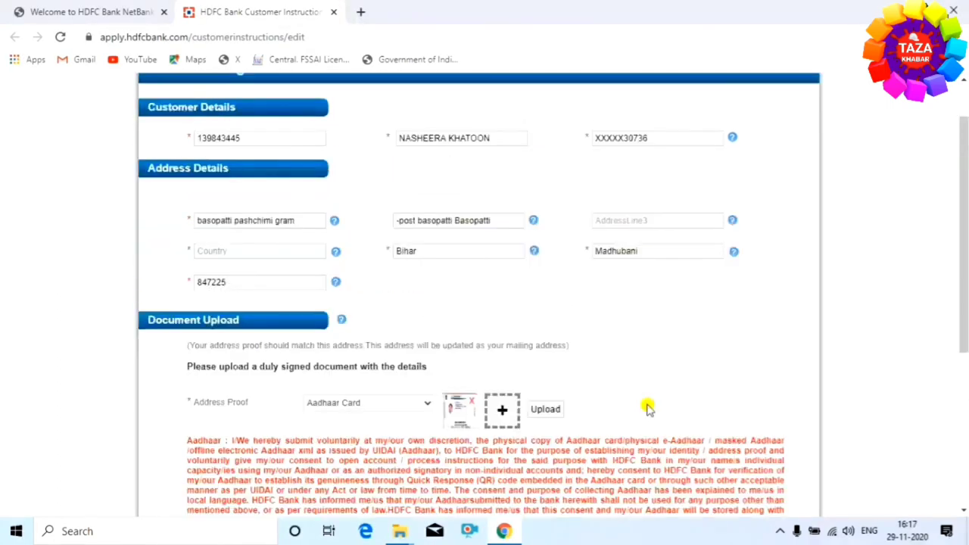
left_click(542, 409)
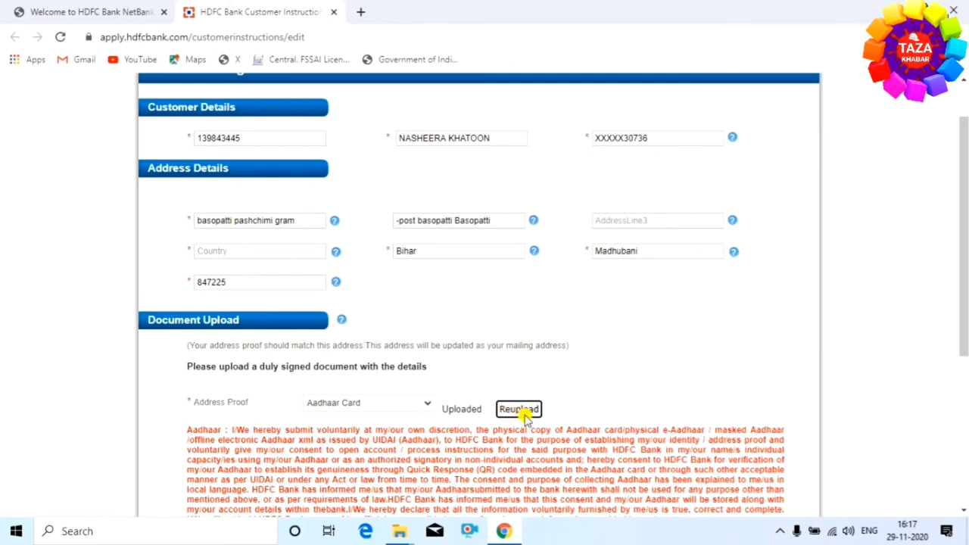
Step: Refresh the captcha image and confirm that the Terms & Conditions are read and the form details are true
scroll(524, 418, "down", 4)
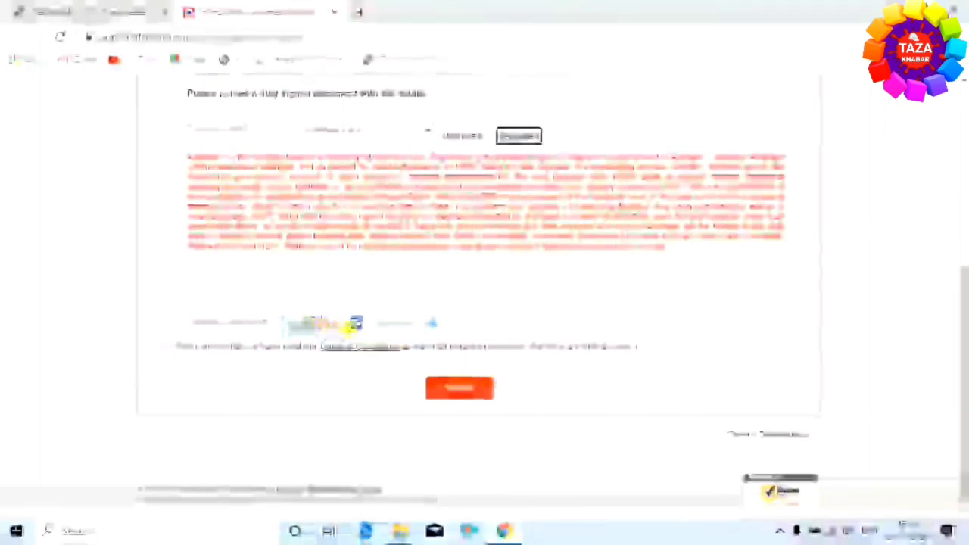
left_click(355, 324)
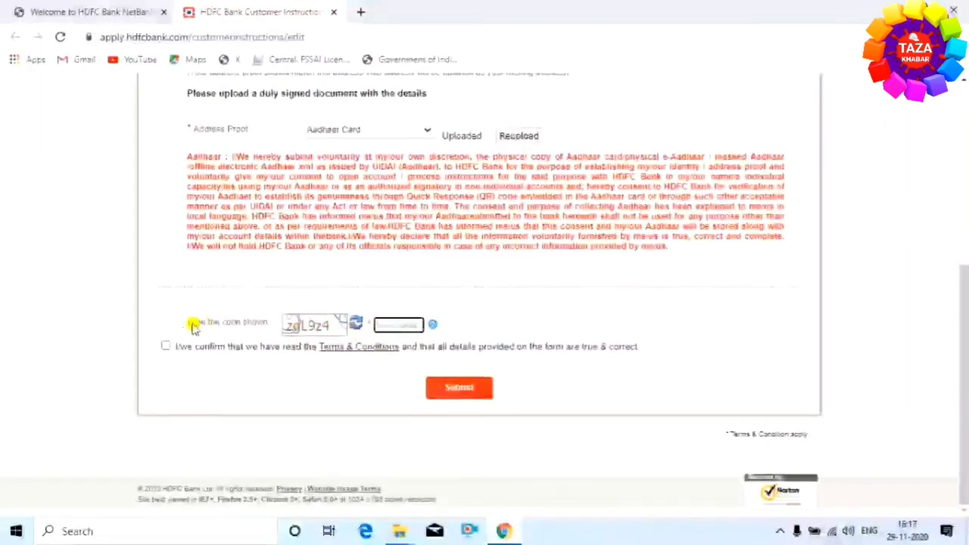
left_click(165, 346)
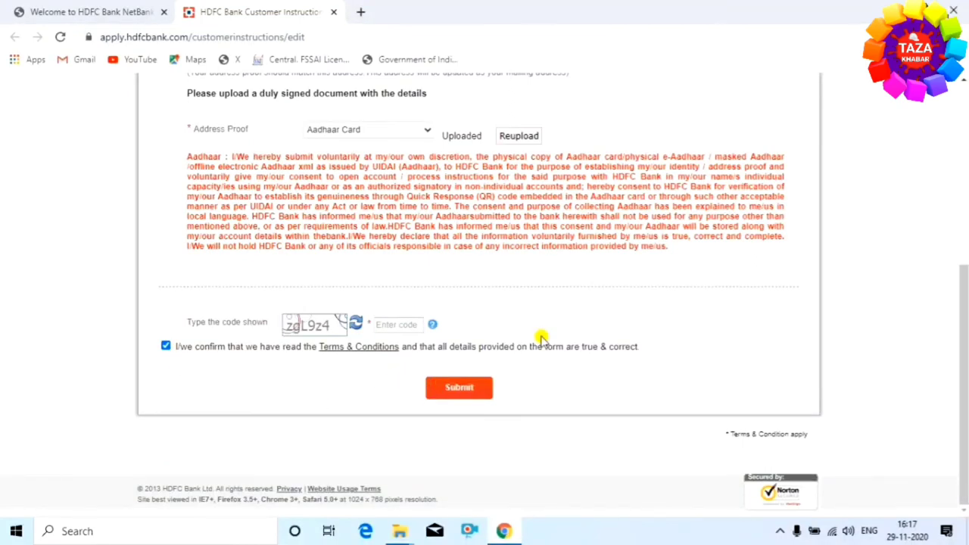
Step: Review the address change form, checking the customer details, address details, document upload and Aadhaar declaration
scroll(552, 333, "up", 4)
scroll(569, 327, "up", 2)
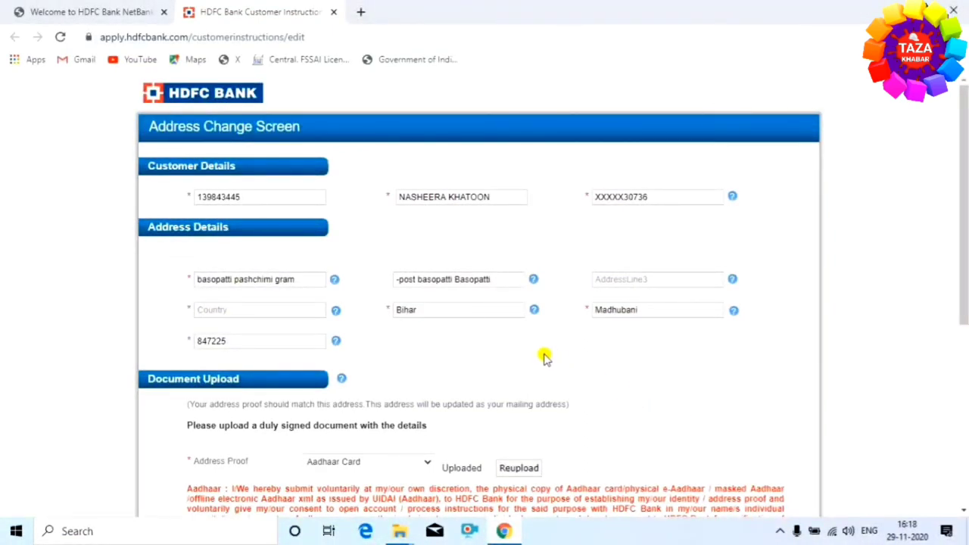
scroll(542, 350, "down", 2)
scroll(544, 382, "up", 2)
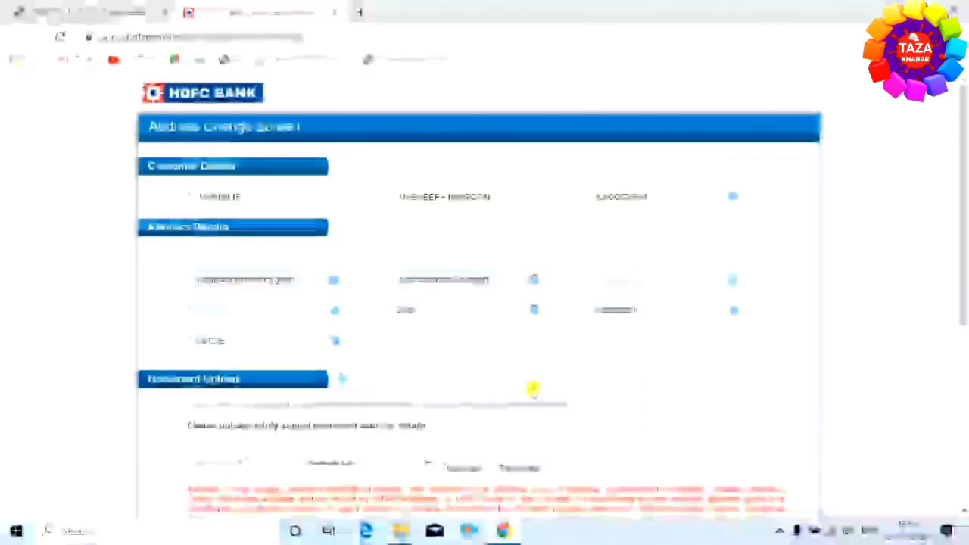
scroll(547, 360, "down", 2)
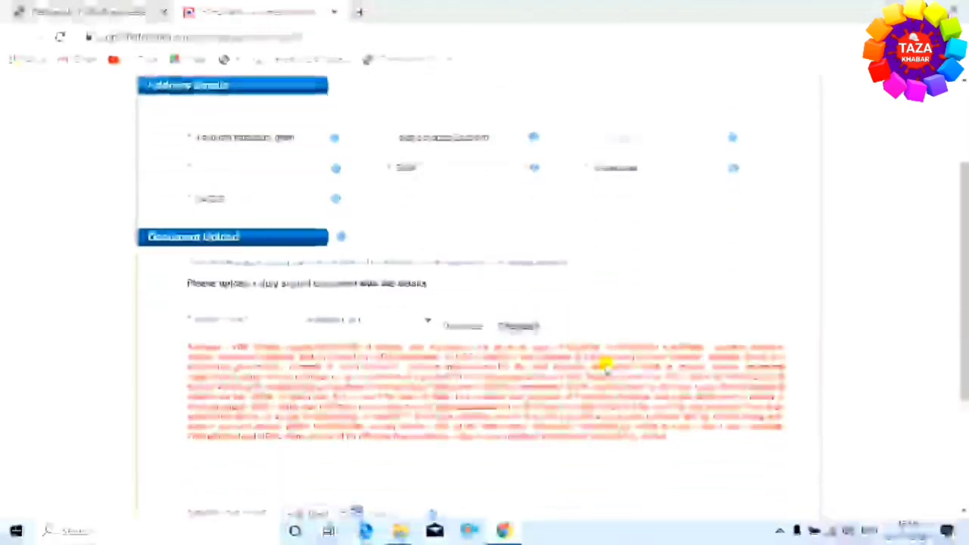
scroll(615, 366, "up", 2)
scroll(620, 371, "down", 2)
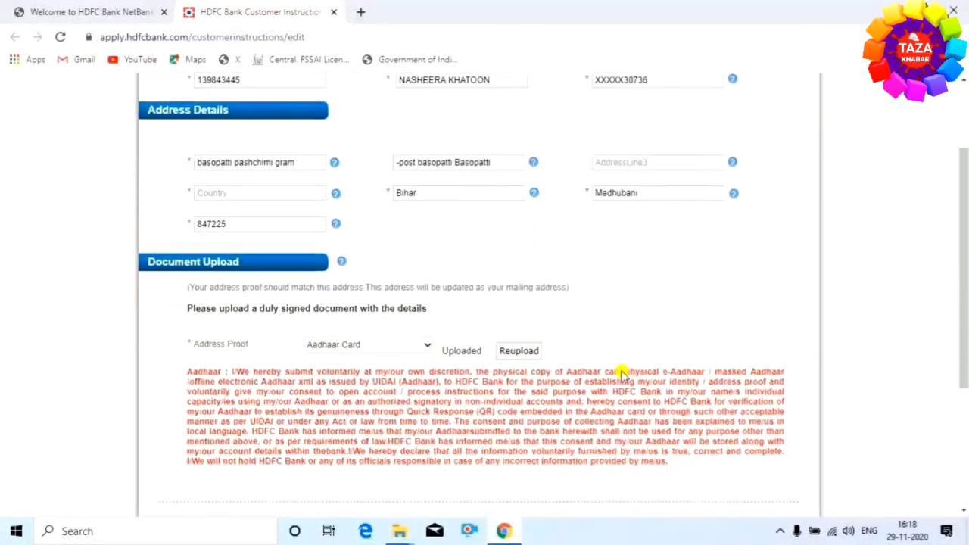
scroll(635, 344, "up", 2)
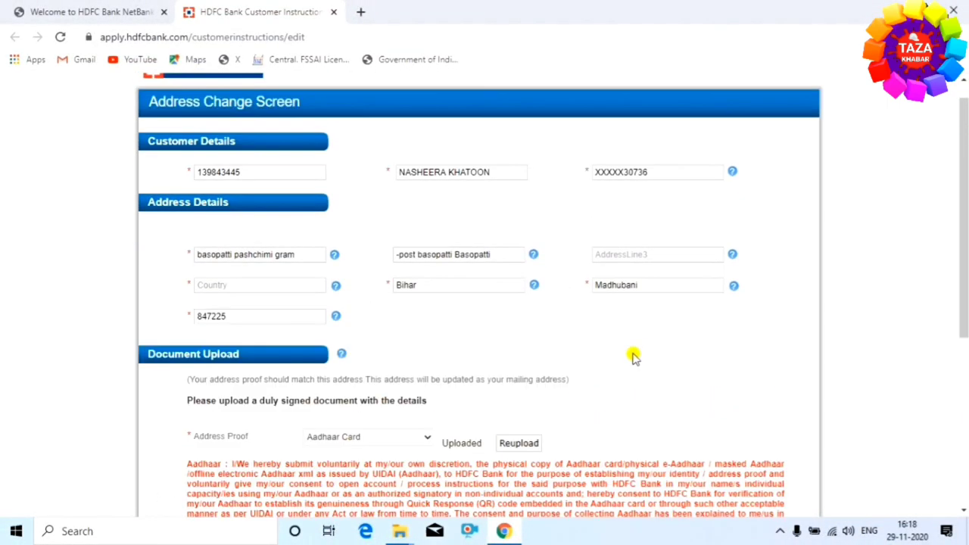